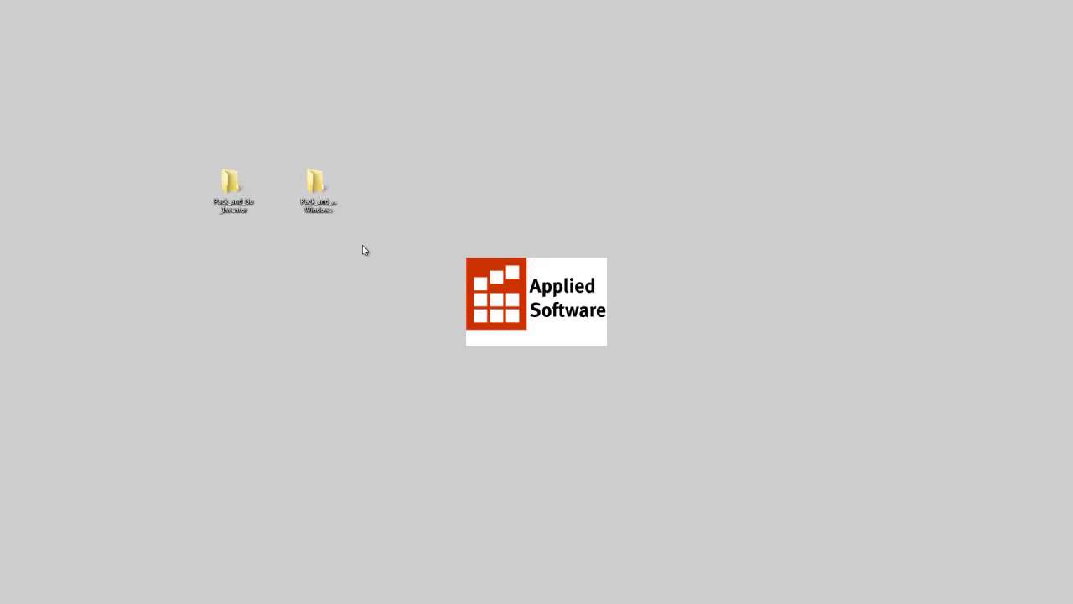
{"action": "left_click", "coordinate": [317, 186]}
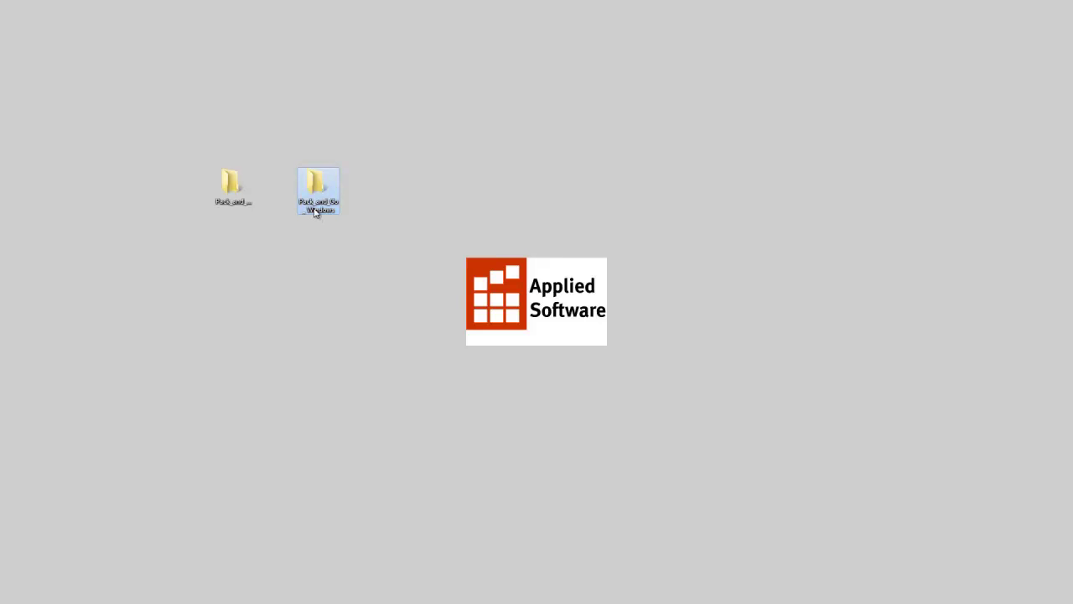
{"action": "left_click", "coordinate": [232, 184]}
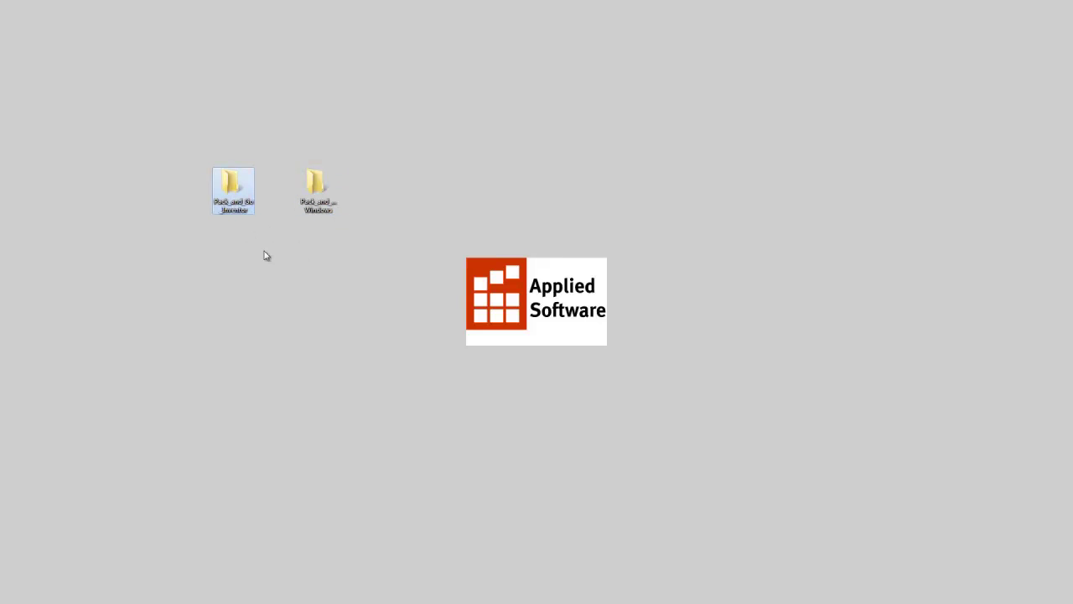
{"action": "left_click", "coordinate": [293, 302]}
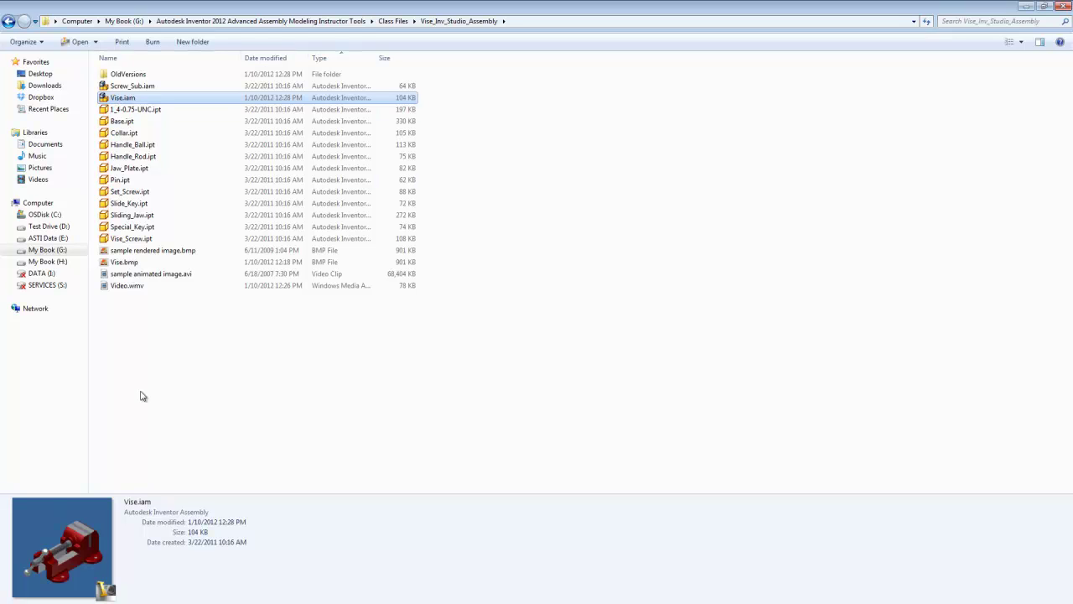
{"action": "left_click_drag", "start_coordinate": [90, 525], "coordinate": [60, 520]}
Step: Launch Pack and Go for Vise.iam from the Vise_Inv_Studio_Assembly folder and move its dialog clear of the file list
{"action": "right_click", "coordinate": [130, 102]}
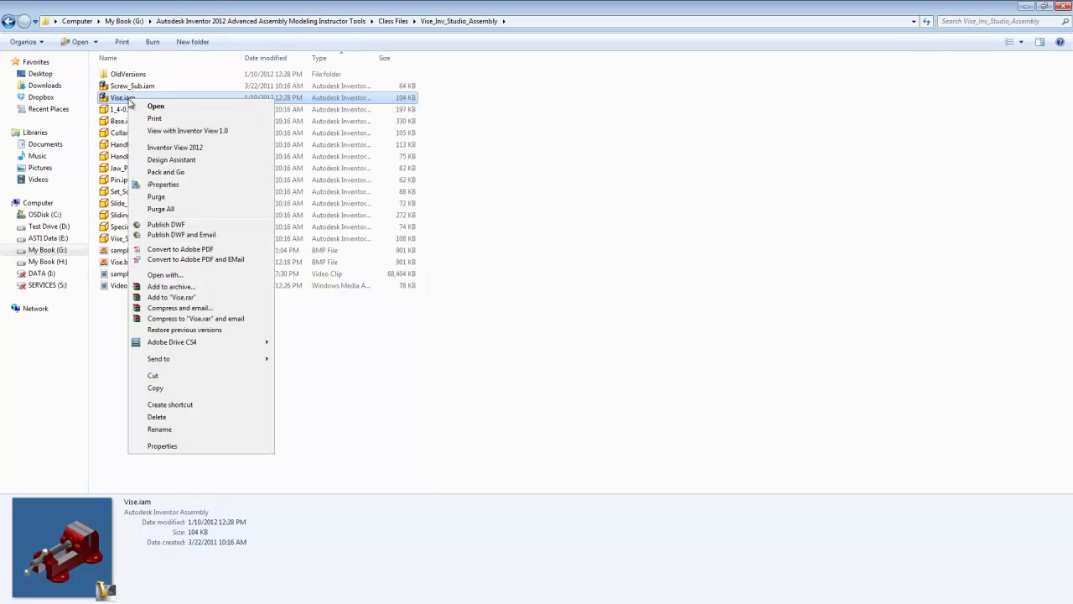
{"action": "left_click", "coordinate": [164, 173]}
{"action": "left_click_drag", "start_coordinate": [143, 101], "coordinate": [447, 97]}
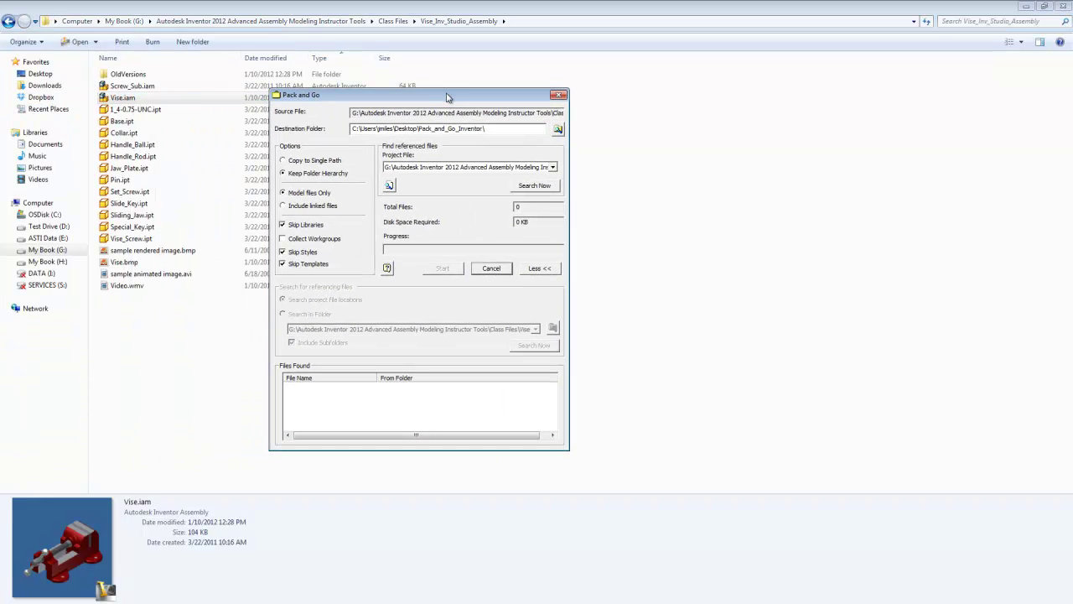
Step: Turn off Skip Libraries, Skip Styles and Skip Templates in the Pack and Go options
{"action": "left_click", "coordinate": [282, 224]}
{"action": "left_click", "coordinate": [282, 252]}
{"action": "left_click", "coordinate": [282, 264]}
{"action": "left_click_drag", "start_coordinate": [311, 99], "coordinate": [352, 96]}
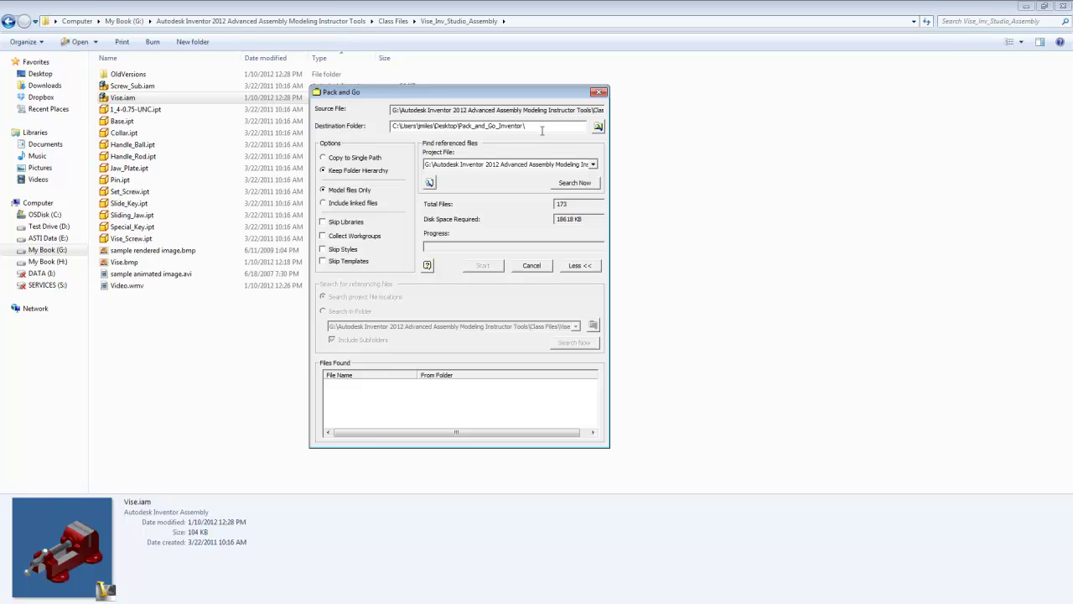
Step: Set the destination to the desktop folder Pack_and_Go_ Windows and choose Copy to Single Path
{"action": "left_click", "coordinate": [598, 127]}
{"action": "left_click_drag", "start_coordinate": [612, 284], "coordinate": [612, 313]}
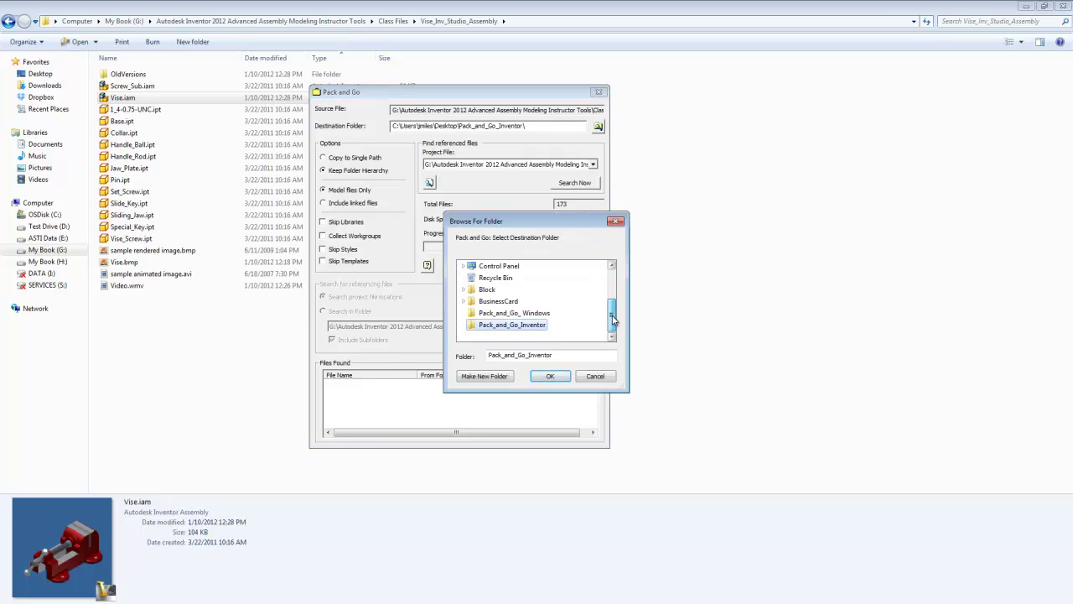
{"action": "left_click", "coordinate": [535, 315]}
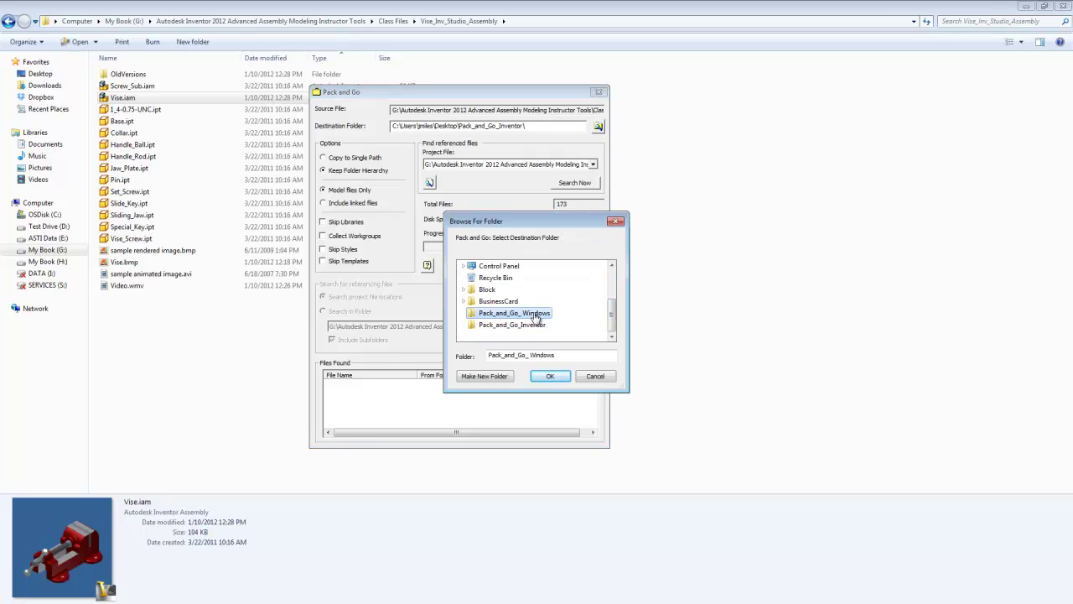
{"action": "left_click", "coordinate": [549, 375]}
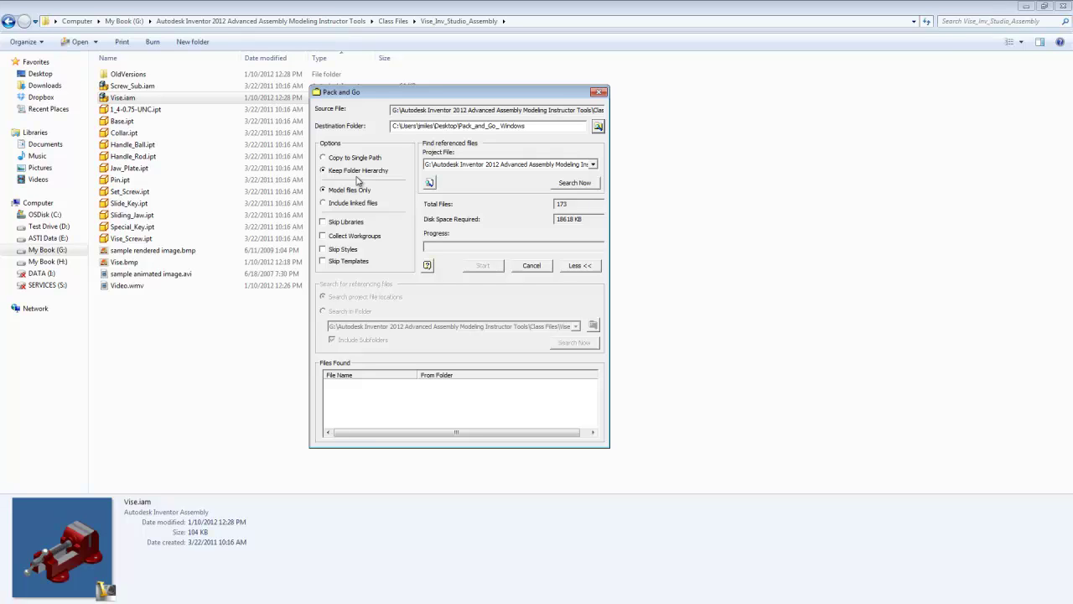
{"action": "left_click", "coordinate": [324, 157]}
Step: Choose Advanced Assembly.ipj as the project file, from Class Files in the Advanced Assembly Modeling Instructor Tools folder on drive G
{"action": "left_click", "coordinate": [429, 184]}
{"action": "scroll", "coordinate": [369, 277], "scroll_direction": "down", "scroll_amount": 2}
{"action": "left_click", "coordinate": [372, 289]}
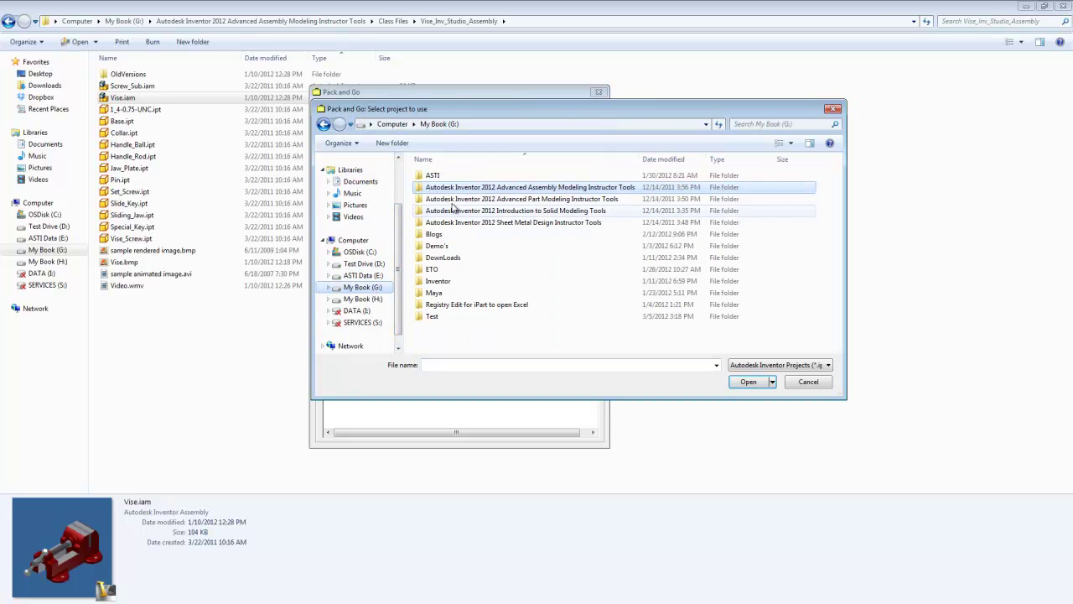
{"action": "double_click", "coordinate": [459, 188]}
{"action": "double_click", "coordinate": [447, 177]}
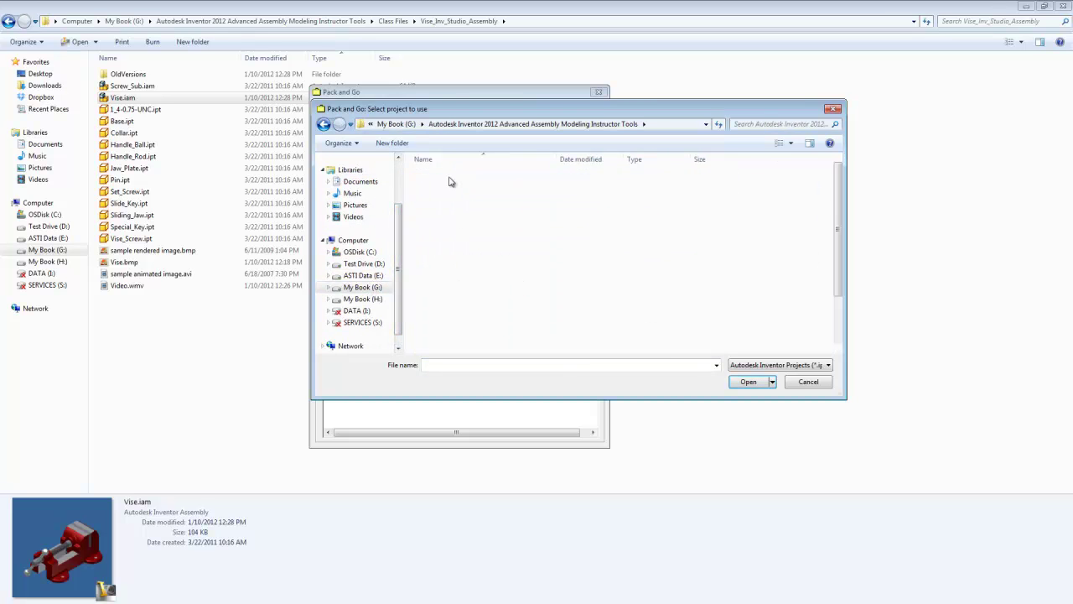
{"action": "left_click_drag", "start_coordinate": [837, 204], "coordinate": [831, 270]}
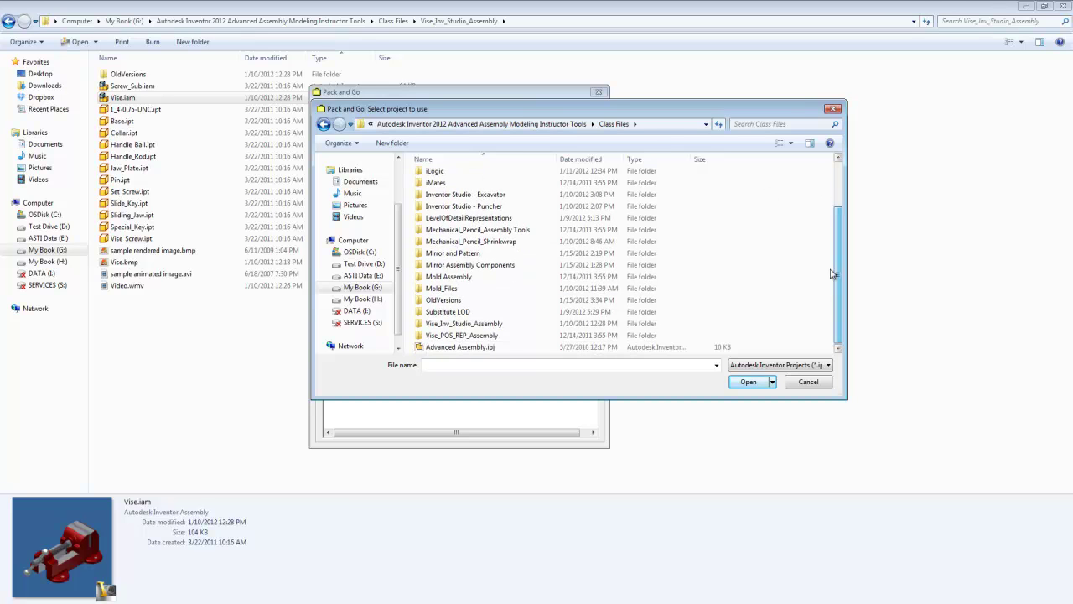
{"action": "left_click", "coordinate": [453, 347]}
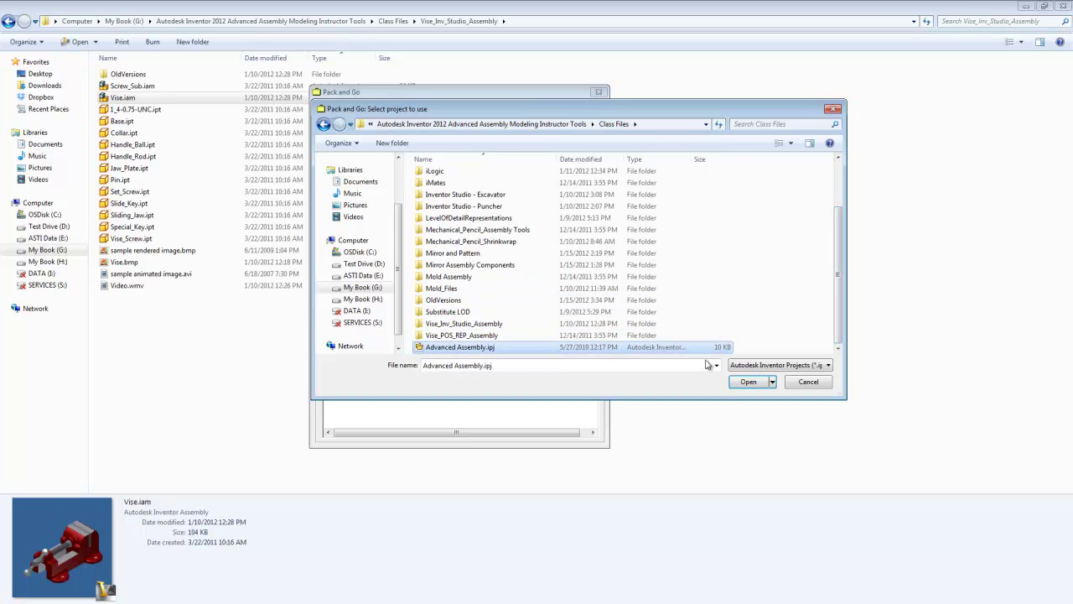
{"action": "left_click", "coordinate": [748, 382]}
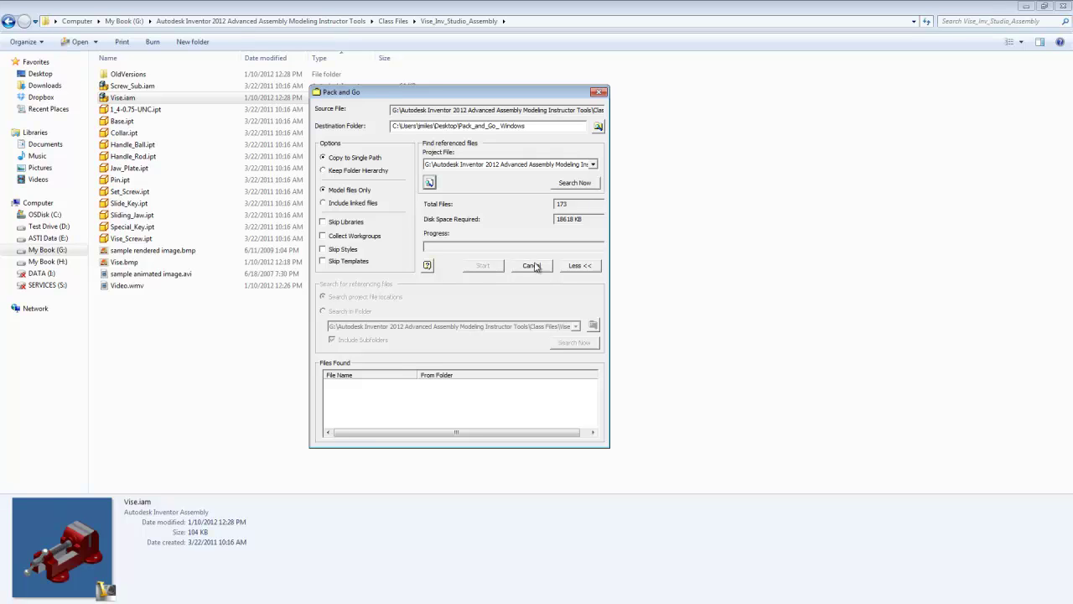
Step: Search for the referenced files, and repeat the search with libraries, styles and templates skipped
{"action": "left_click", "coordinate": [575, 184]}
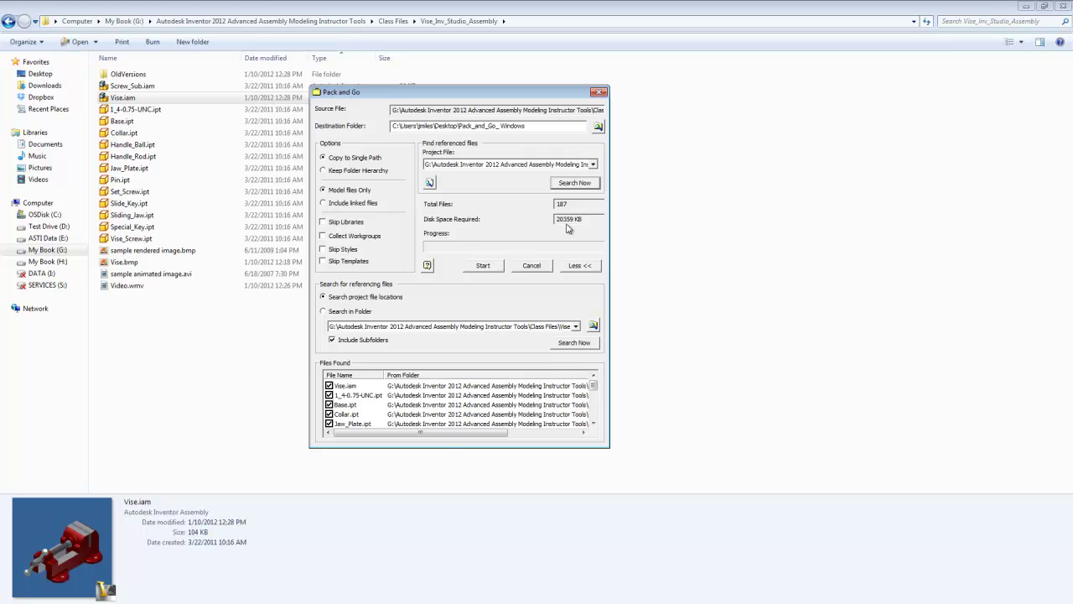
{"action": "left_click", "coordinate": [323, 222]}
{"action": "left_click", "coordinate": [323, 250]}
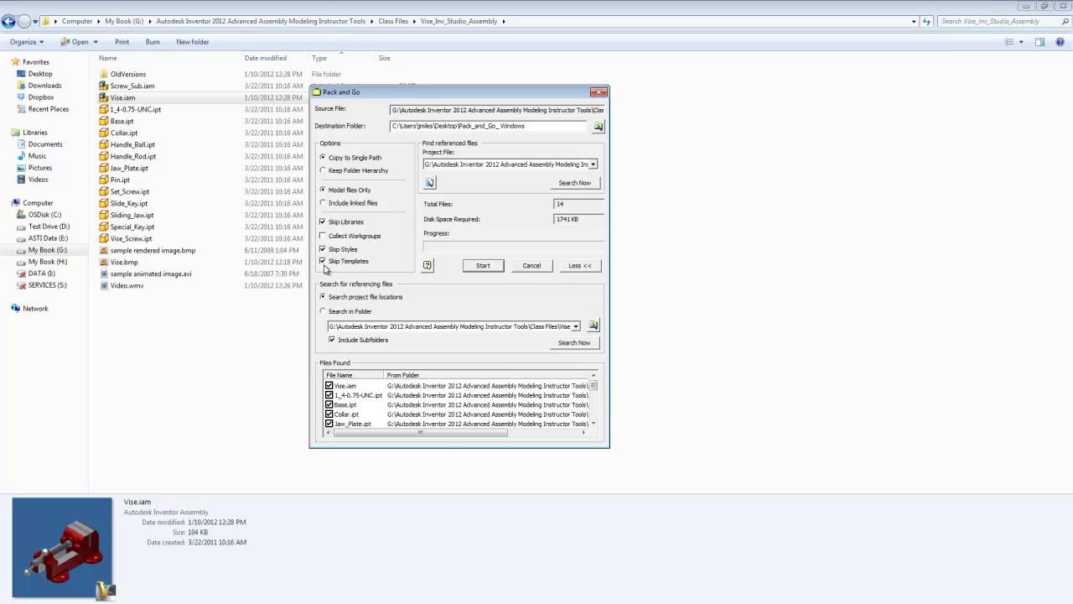
{"action": "left_click", "coordinate": [576, 184]}
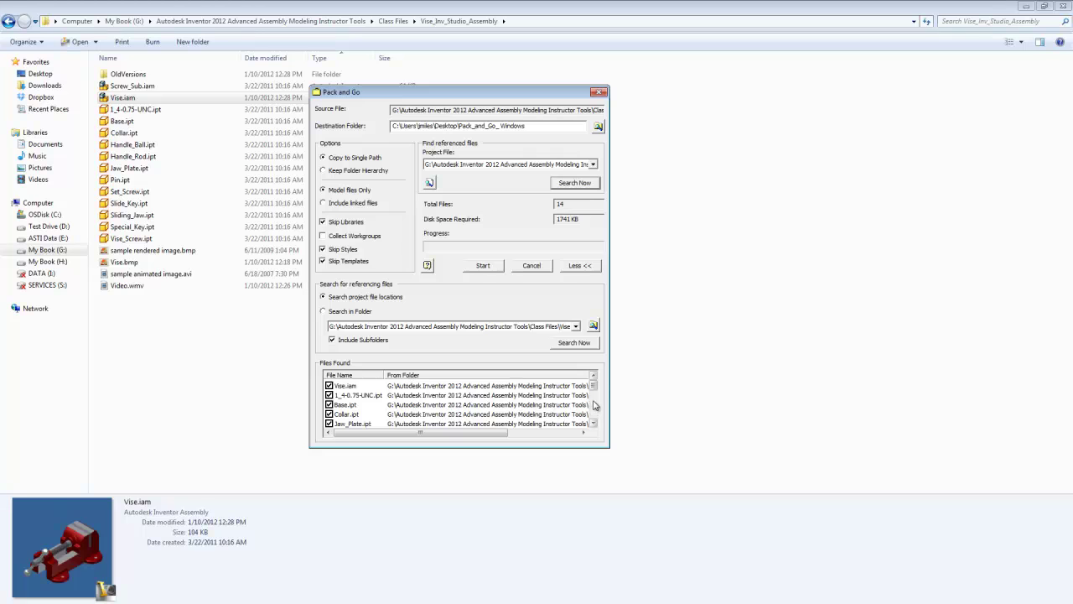
Step: Check the list of found files, run the Pack and Go copy and close the dialog
{"action": "mouse_move", "coordinate": [593, 387]}
{"action": "left_mouse_down"}
{"action": "mouse_move", "coordinate": [593, 420]}
{"action": "mouse_move", "coordinate": [593, 387]}
{"action": "left_mouse_up"}
{"action": "mouse_move", "coordinate": [593, 387]}
{"action": "left_mouse_down"}
{"action": "mouse_move", "coordinate": [593, 415]}
{"action": "mouse_move", "coordinate": [593, 385]}
{"action": "left_mouse_up"}
{"action": "left_click", "coordinate": [483, 265]}
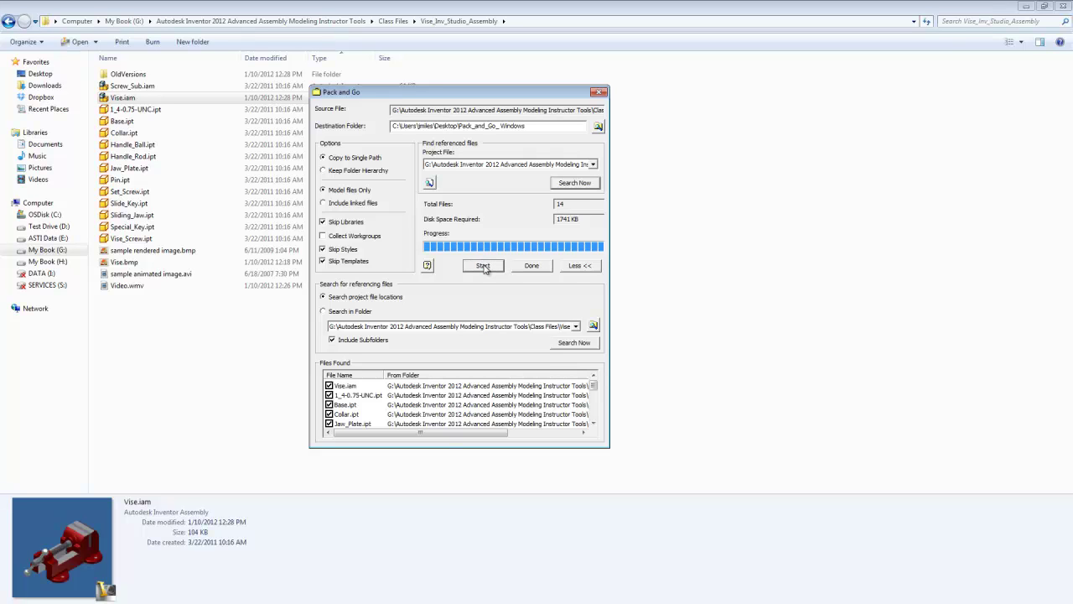
{"action": "left_click", "coordinate": [536, 267]}
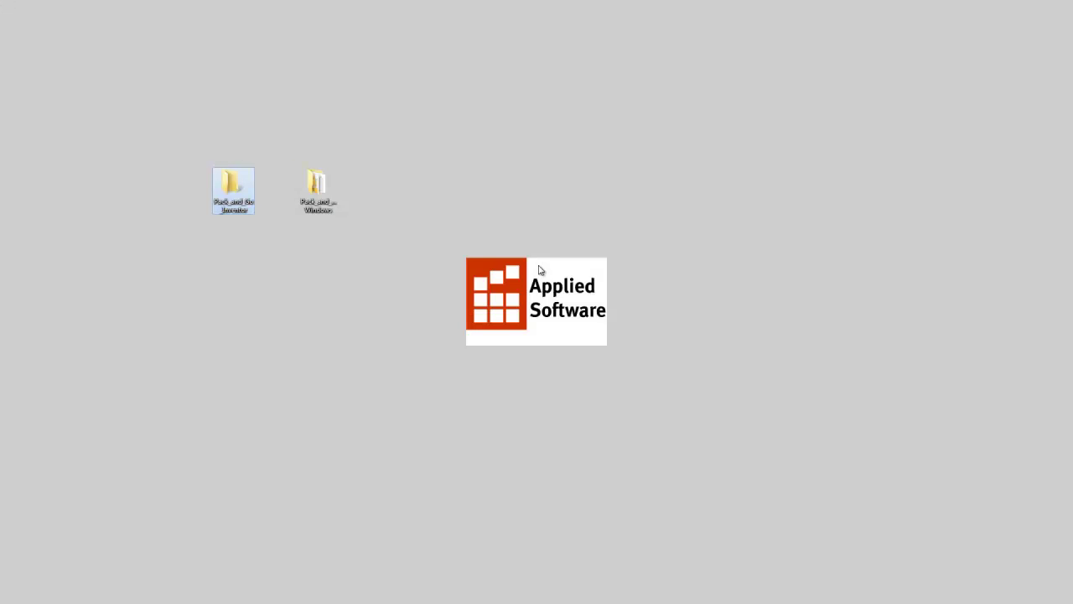
Step: Open the Pack_and_Go_ Windows folder and examine which files were copied in packngo.log
{"action": "double_click", "coordinate": [318, 191]}
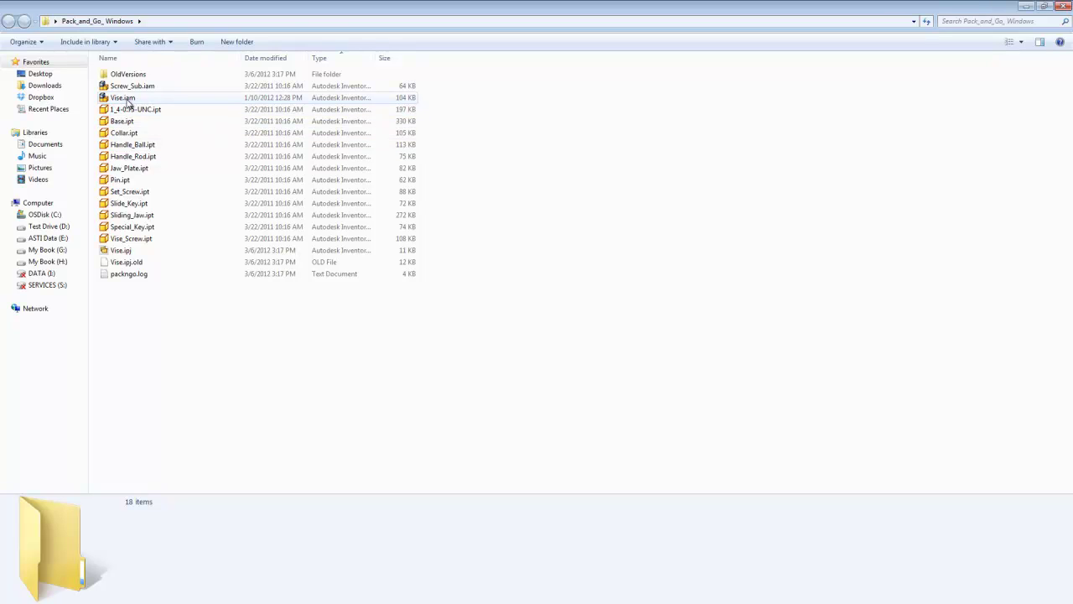
{"action": "double_click", "coordinate": [149, 277]}
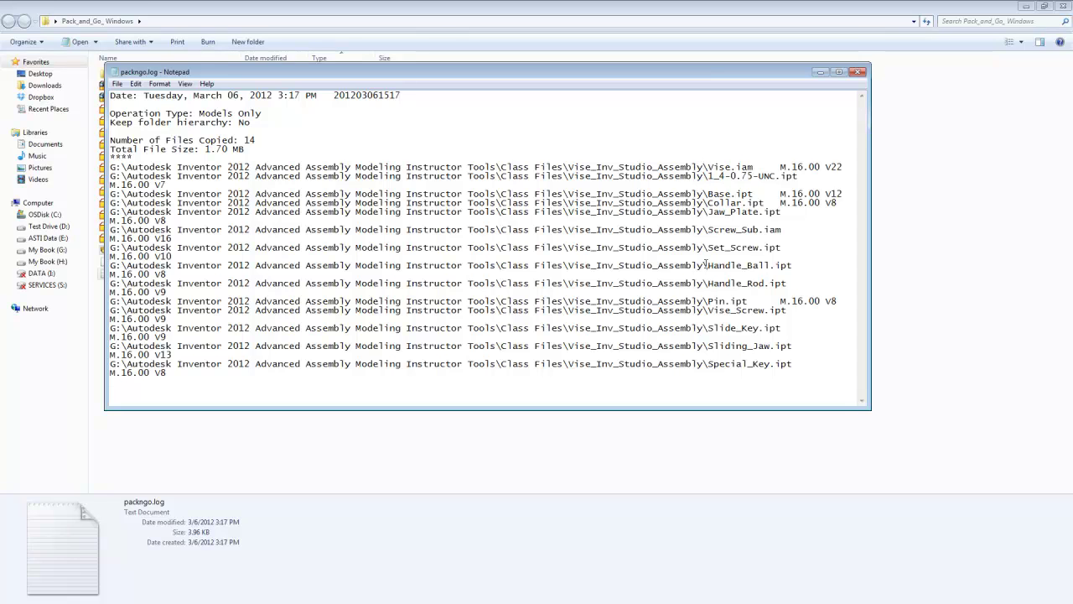
{"action": "left_click", "coordinate": [858, 72]}
Step: Switch to Autodesk Inventor and launch Pack and Go for the open Vise assembly, moving the dialog fully into view
{"action": "left_click", "coordinate": [509, 307]}
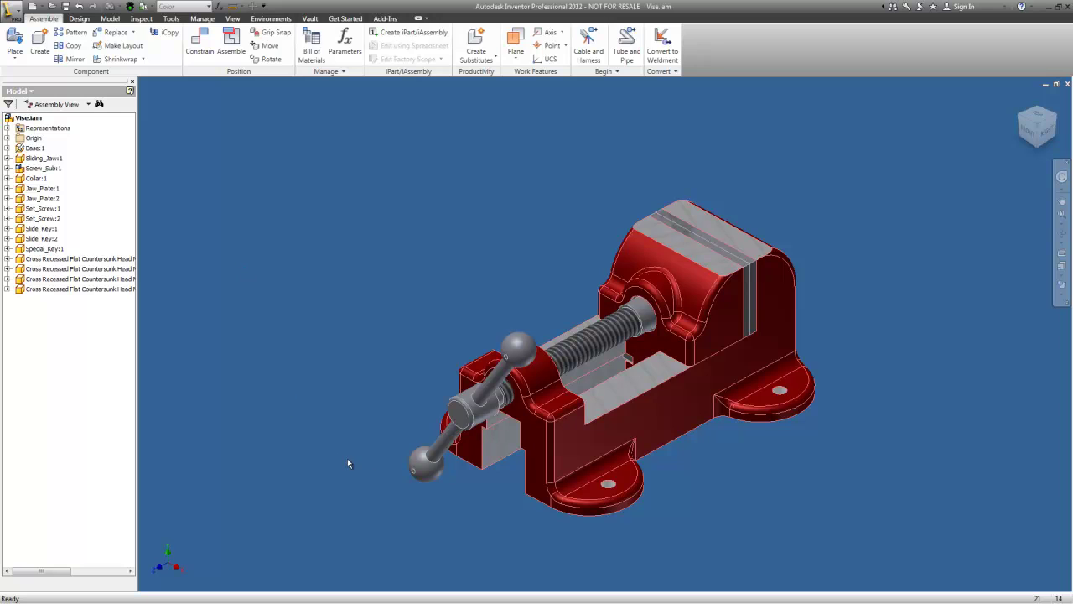
{"action": "left_click", "coordinate": [16, 12]}
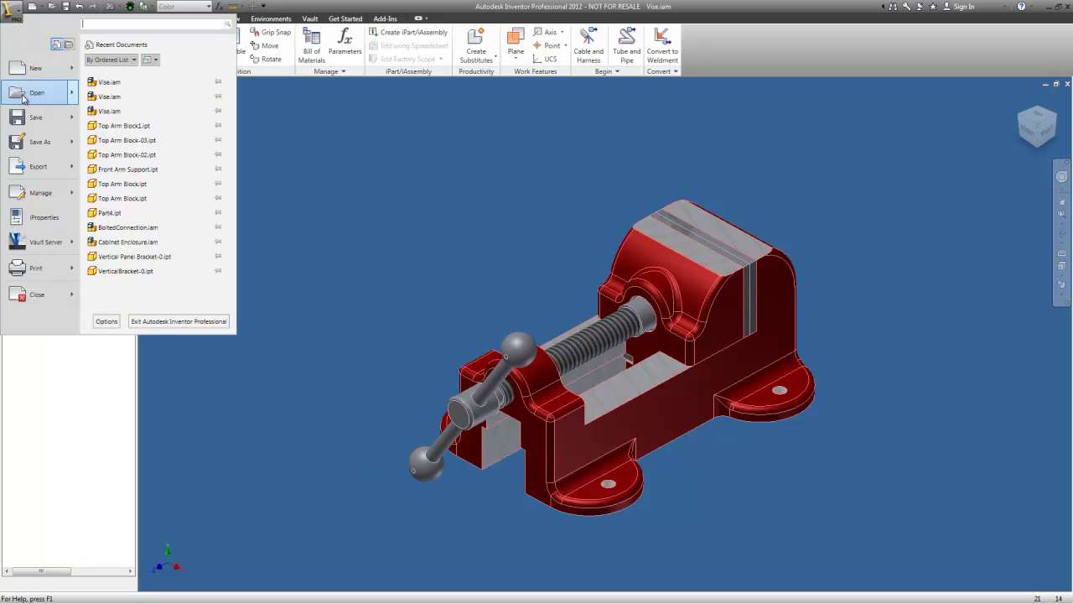
{"action": "mouse_move", "coordinate": [31, 145]}
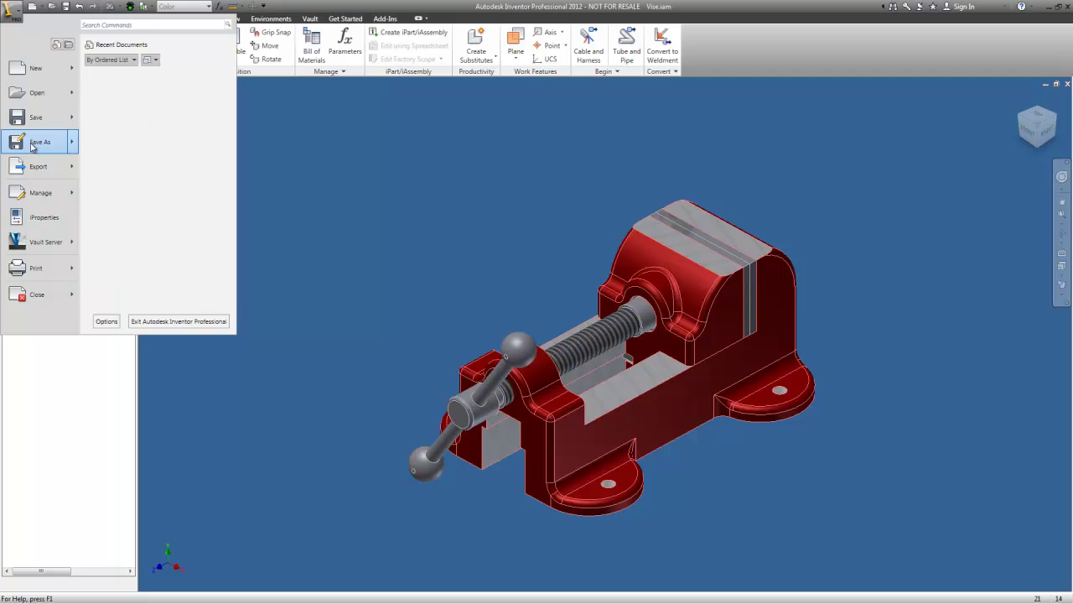
{"action": "left_click", "coordinate": [127, 199]}
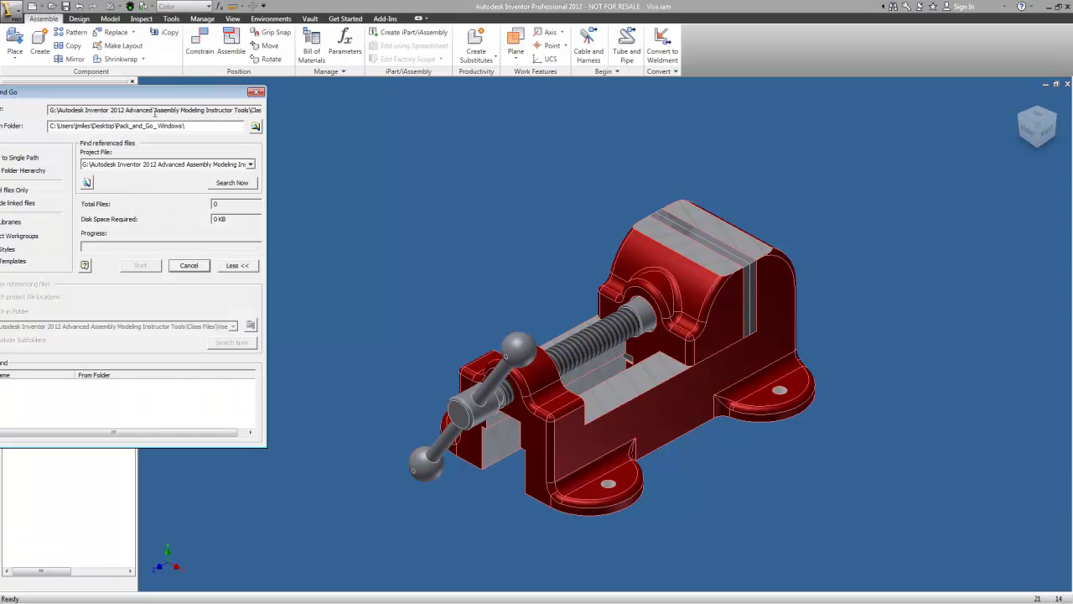
{"action": "left_click_drag", "start_coordinate": [146, 96], "coordinate": [473, 92]}
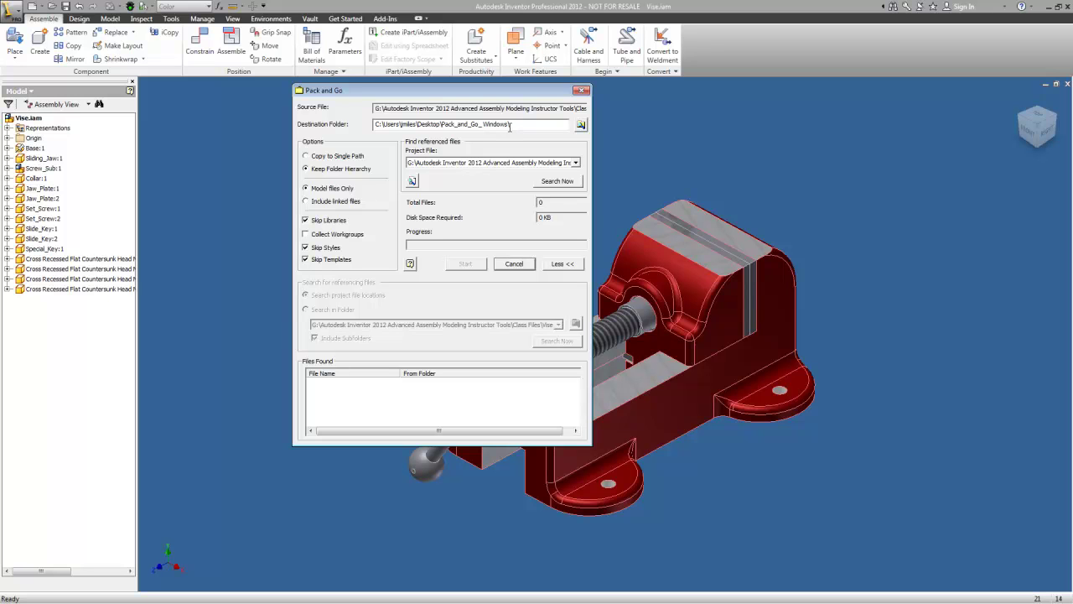
Step: Set the destination to the desktop folder Pack_and_Go_Inventor and choose Copy to Single Path
{"action": "left_click", "coordinate": [581, 125]}
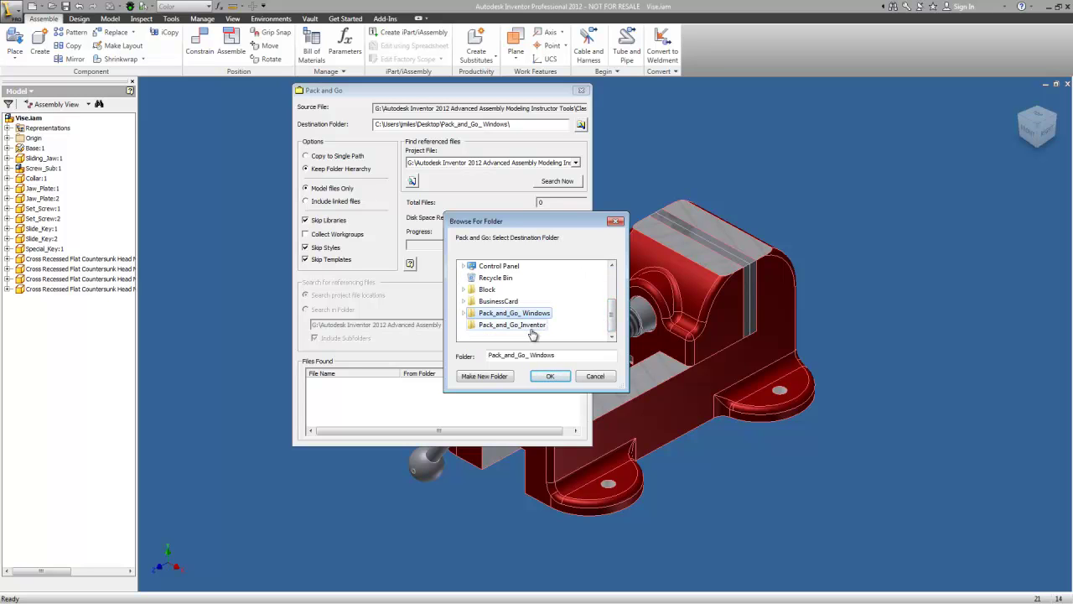
{"action": "left_click", "coordinate": [519, 324]}
{"action": "left_click", "coordinate": [548, 376]}
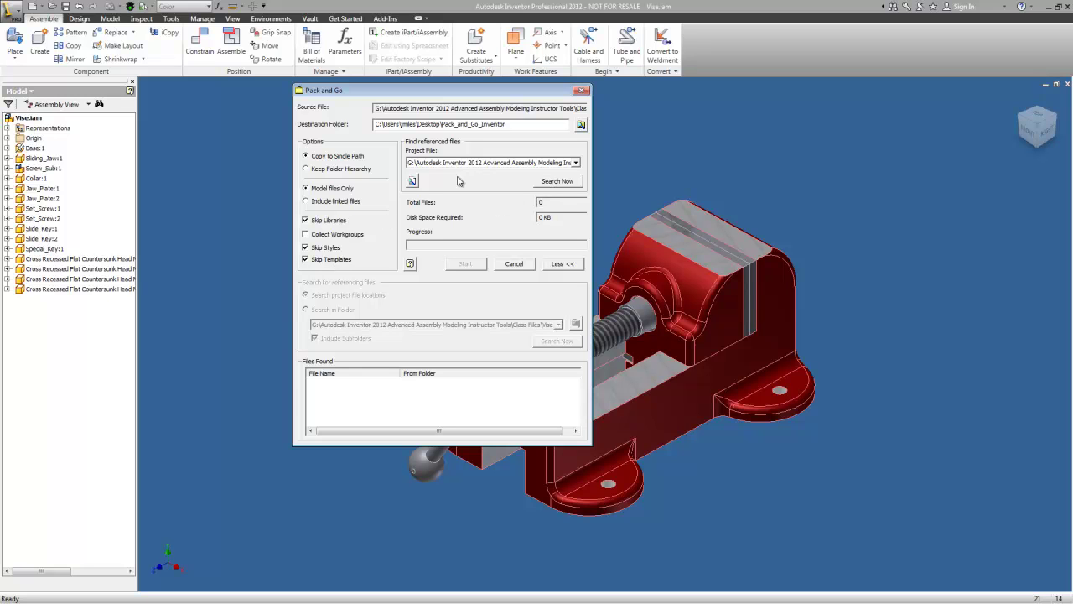
Step: Keep Advanced Assembly.ipj as the project file and search for the assembly's referenced files
{"action": "left_click", "coordinate": [576, 163]}
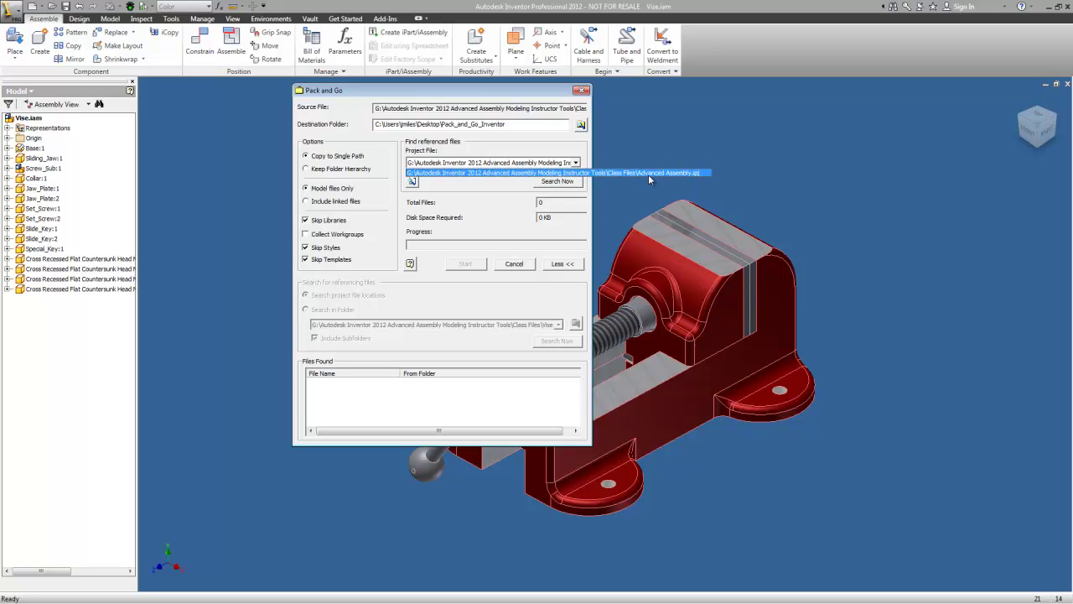
{"action": "left_click", "coordinate": [554, 154]}
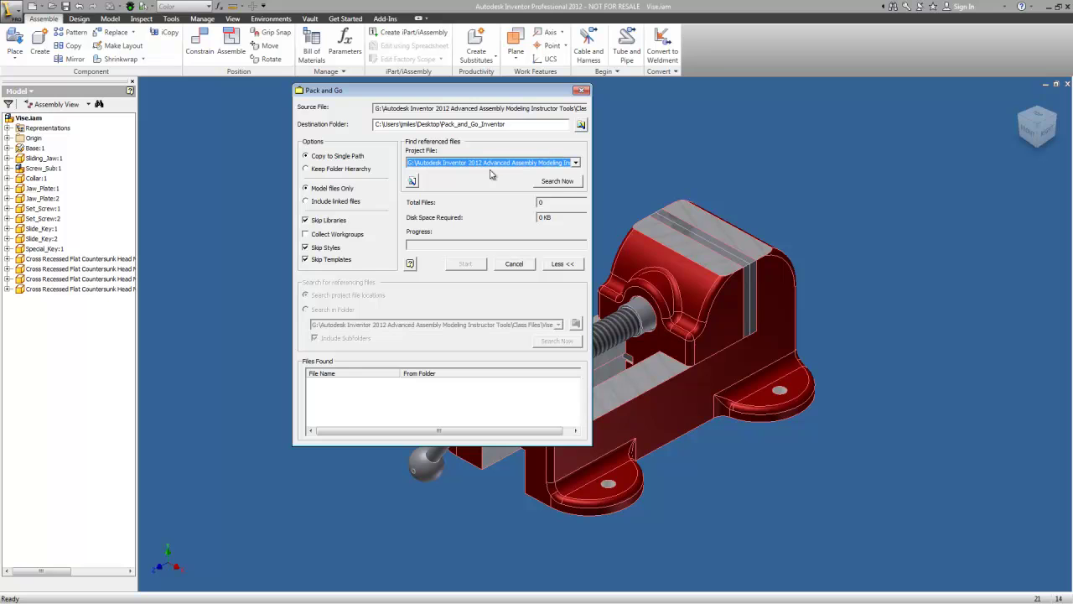
{"action": "left_click", "coordinate": [559, 182]}
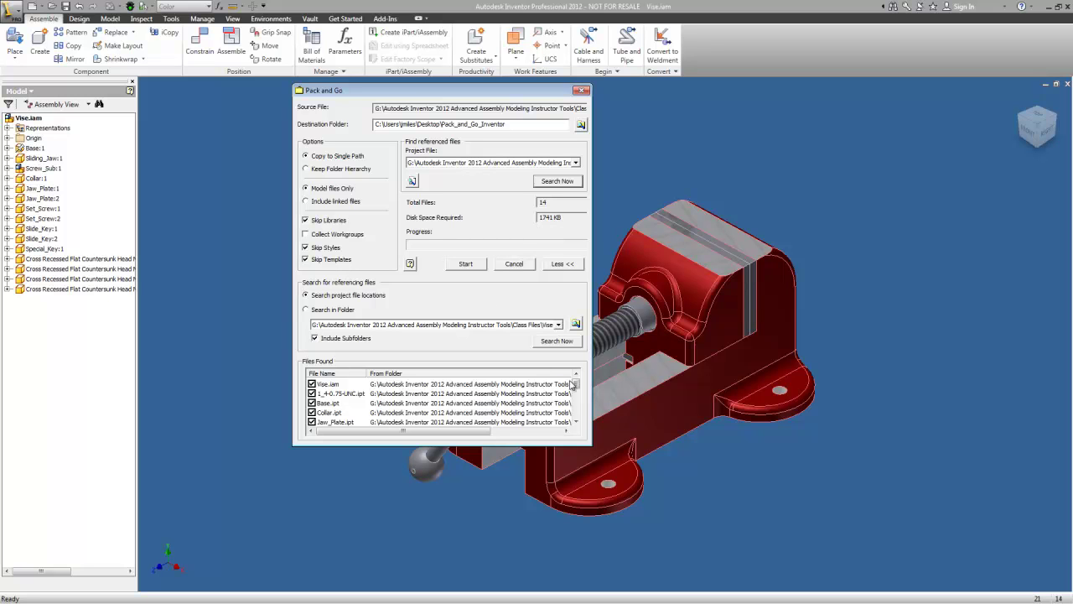
Step: Run the Pack and Go copy into the Pack_and_Go_Inventor folder and close the dialog
{"action": "mouse_move", "coordinate": [576, 384]}
{"action": "left_mouse_down"}
{"action": "mouse_move", "coordinate": [576, 418]}
{"action": "mouse_move", "coordinate": [576, 383]}
{"action": "left_mouse_up"}
{"action": "left_click", "coordinate": [467, 265]}
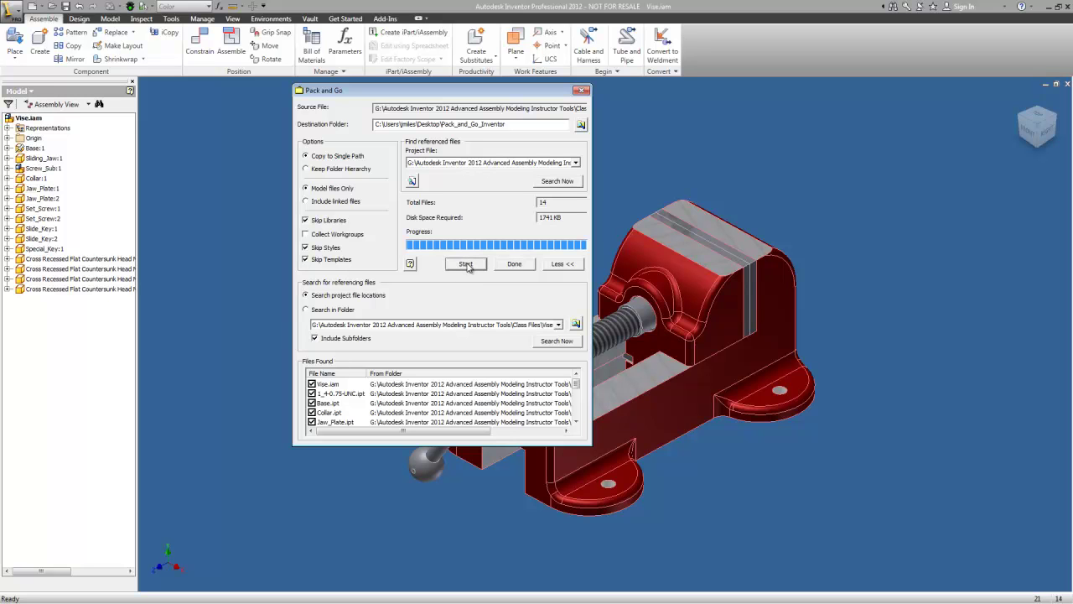
{"action": "left_click", "coordinate": [513, 265]}
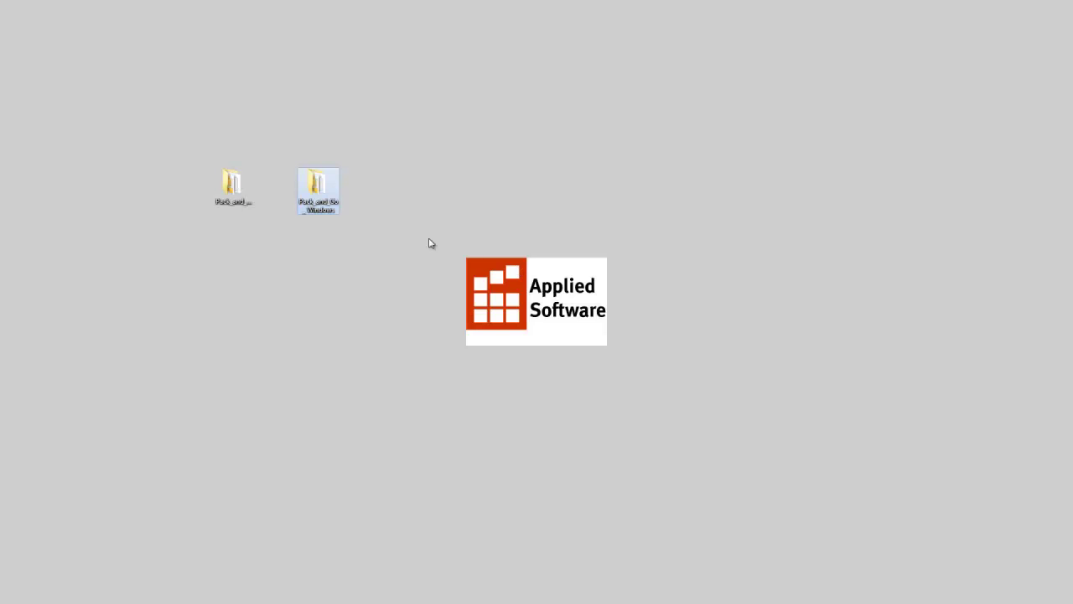
Step: Open the Pack_and_Go_Inventor folder on the desktop to examine the copied files
{"action": "left_click", "coordinate": [233, 188]}
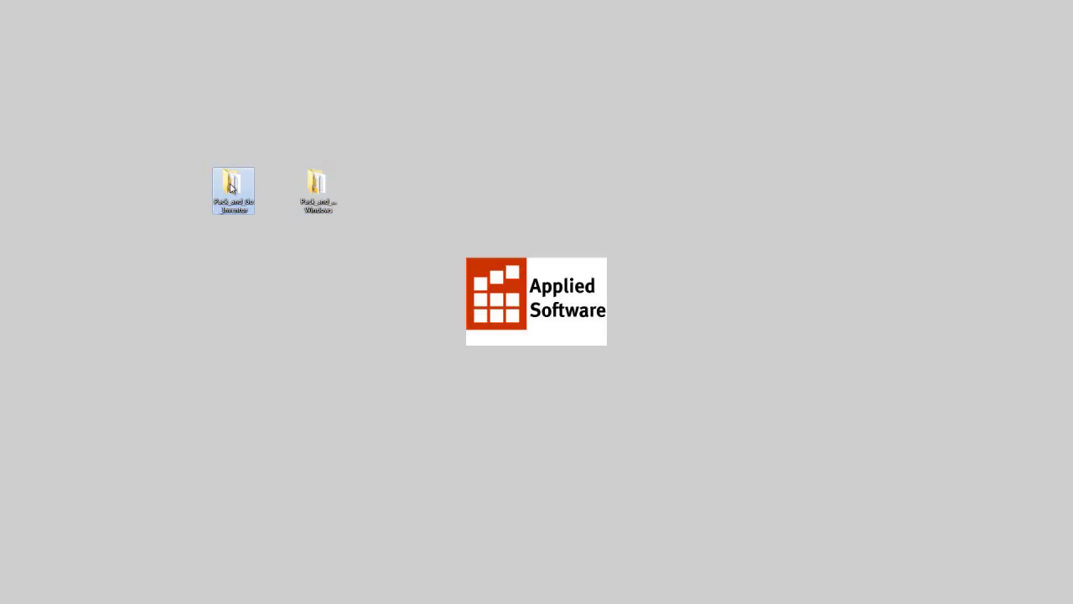
{"action": "double_click", "coordinate": [233, 188]}
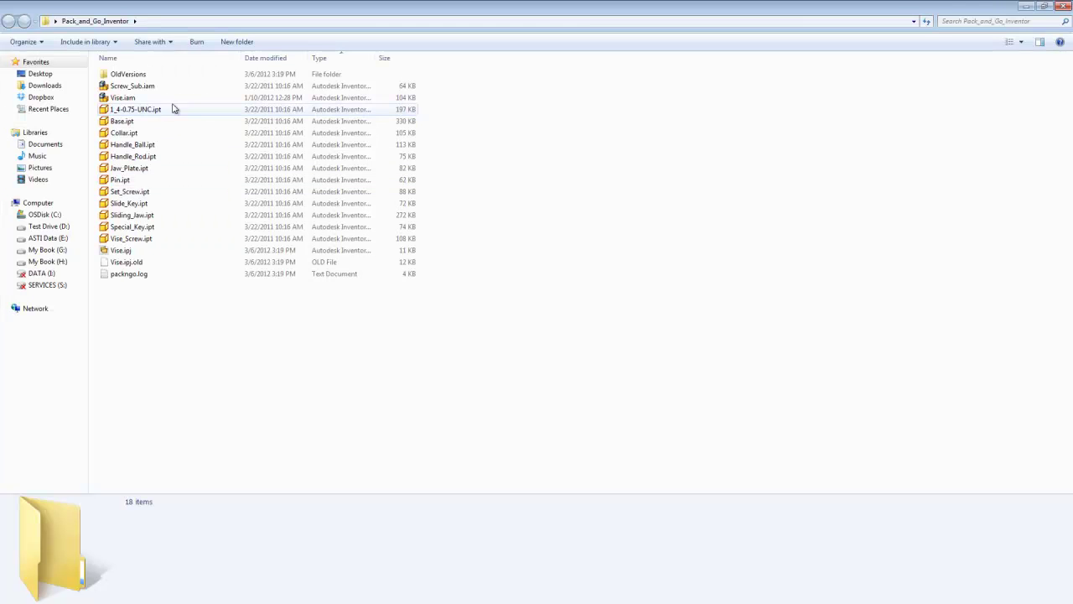